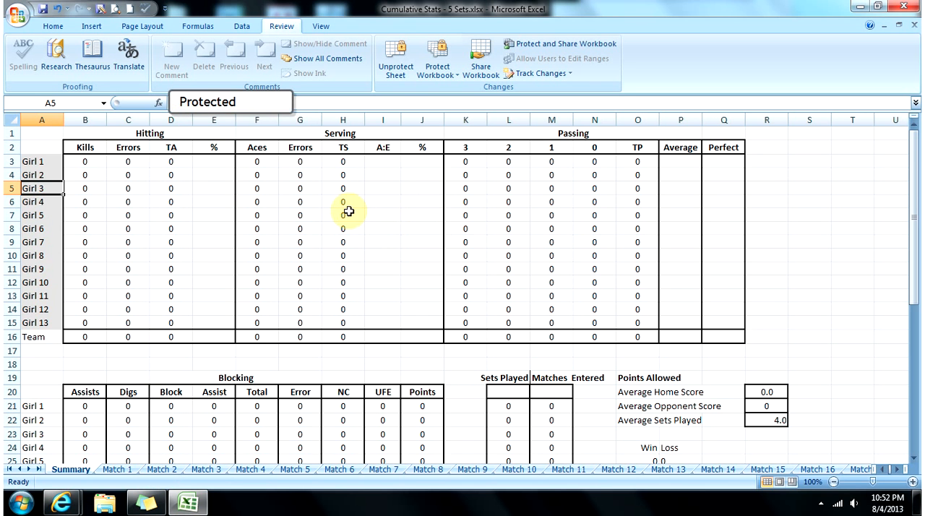
# Step: Unprotect the Summary sheet and protect it again with the default permissions and no password
pyautogui.doubleClick(302, 241)
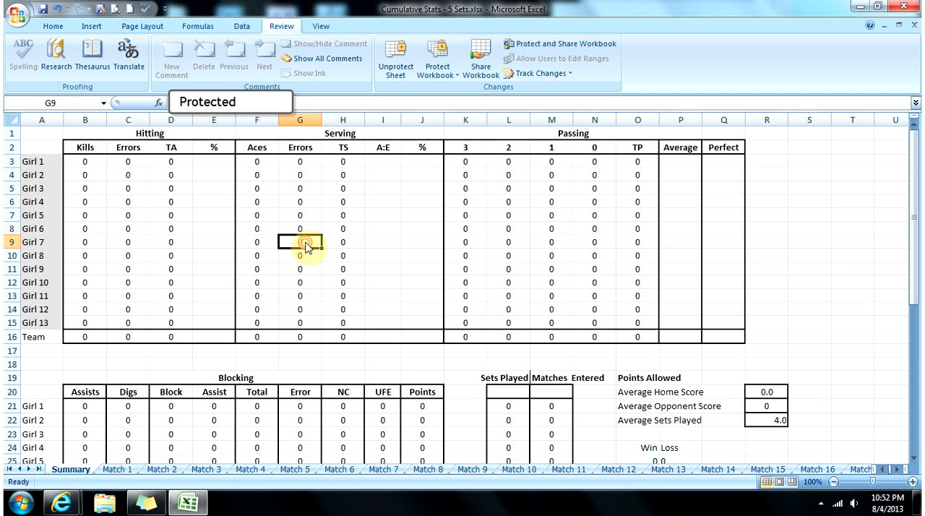
pyautogui.press('Return')
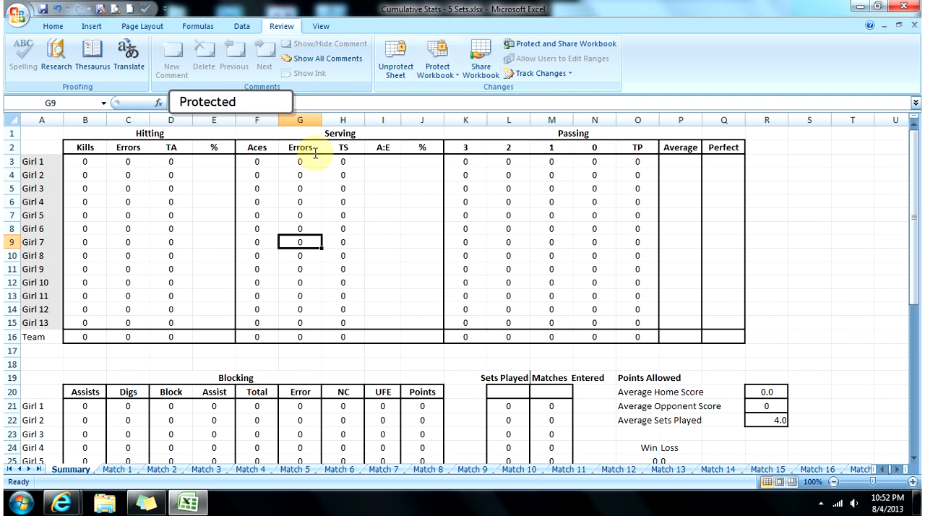
pyautogui.click(395, 66)
pyautogui.click(394, 69)
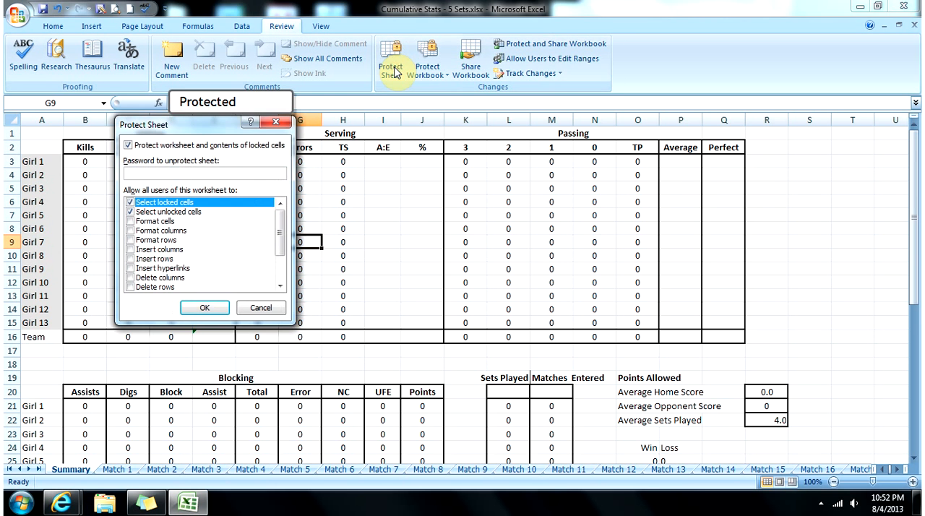
pyautogui.press('Return')
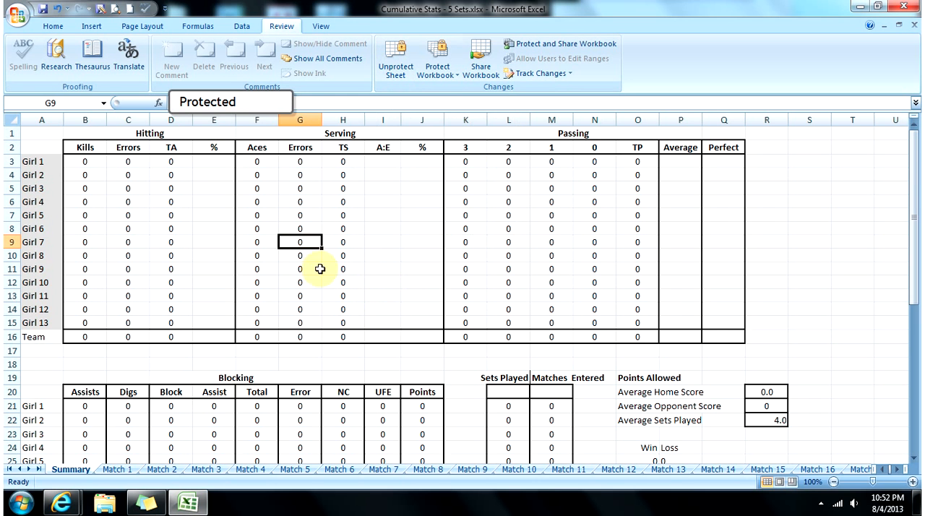
# Step: Rename the Match 1 sheet as Colony
pyautogui.click(130, 471)
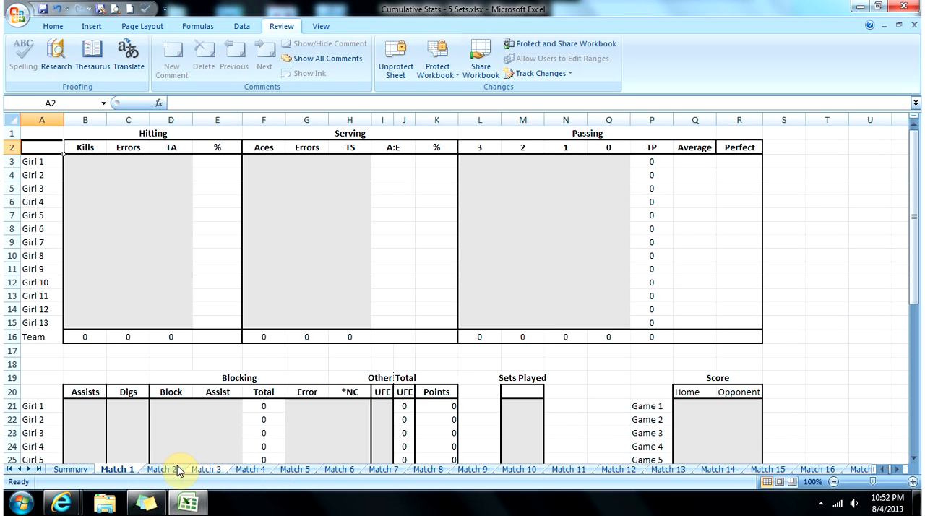
pyautogui.doubleClick(128, 469)
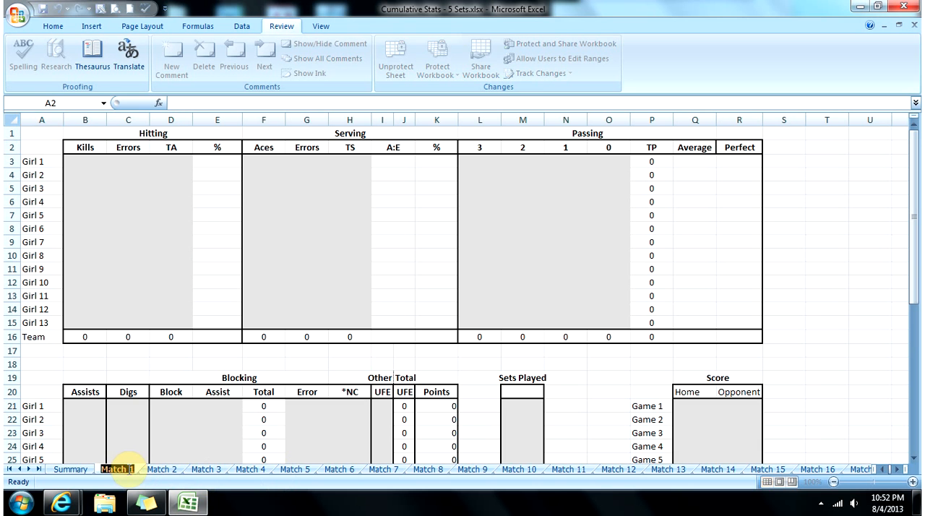
pyautogui.write('Colony')
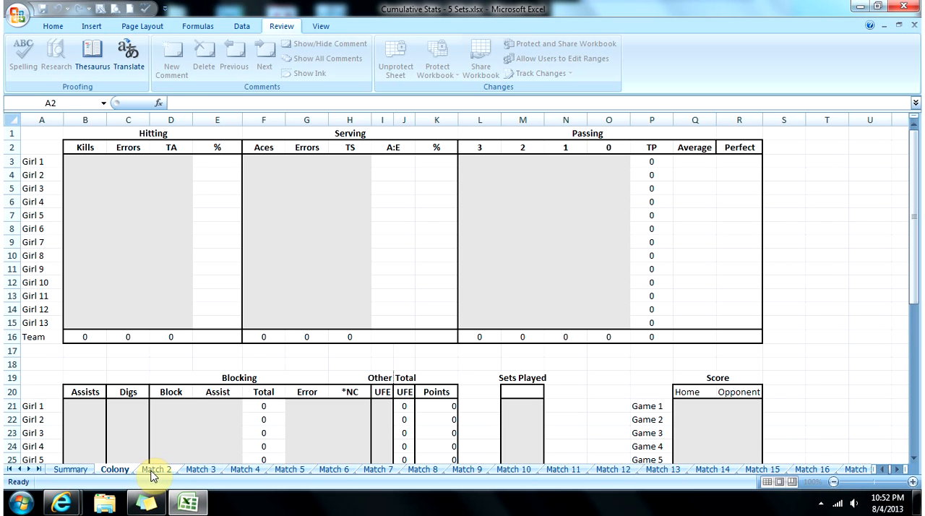
# Step: Duplicate the Match 20 sheet, placing the copy just before Final, and name it Match 21
pyautogui.click(39, 469)
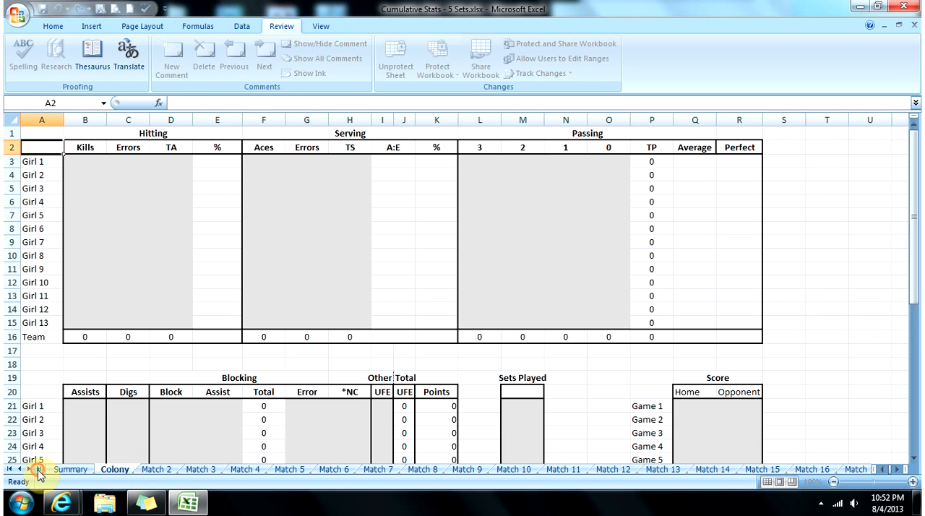
pyautogui.click(39, 469)
pyautogui.click(754, 469)
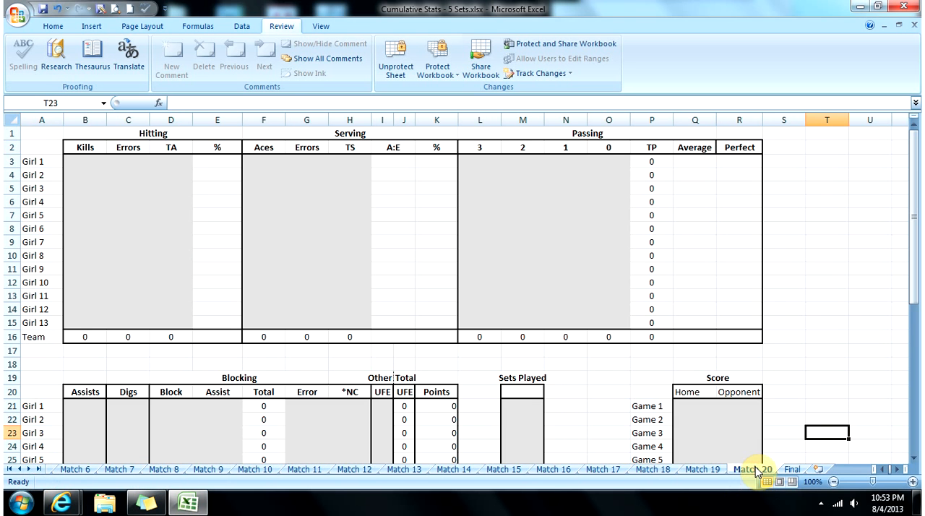
pyautogui.moveTo(756, 471); pyautogui.dragTo(842, 471)
pyautogui.doubleClick(802, 470)
pyautogui.write('21')
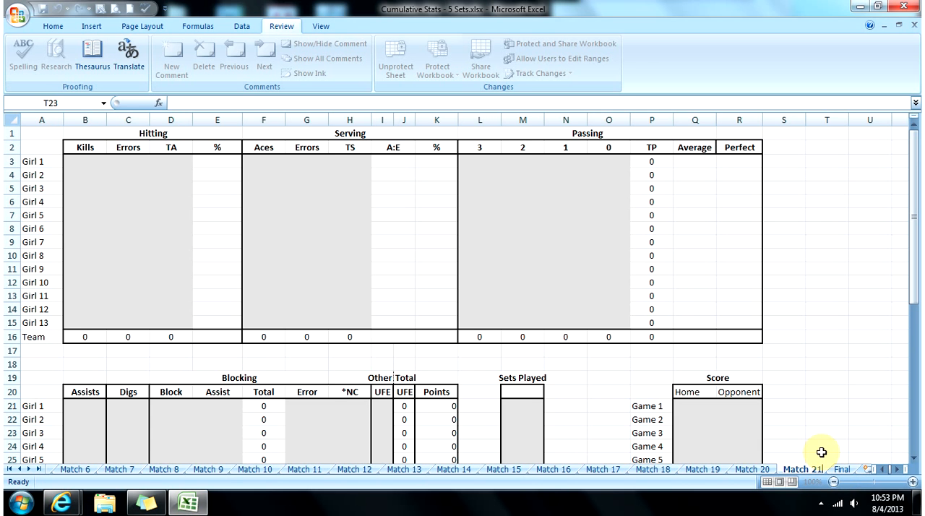
pyautogui.click(822, 450)
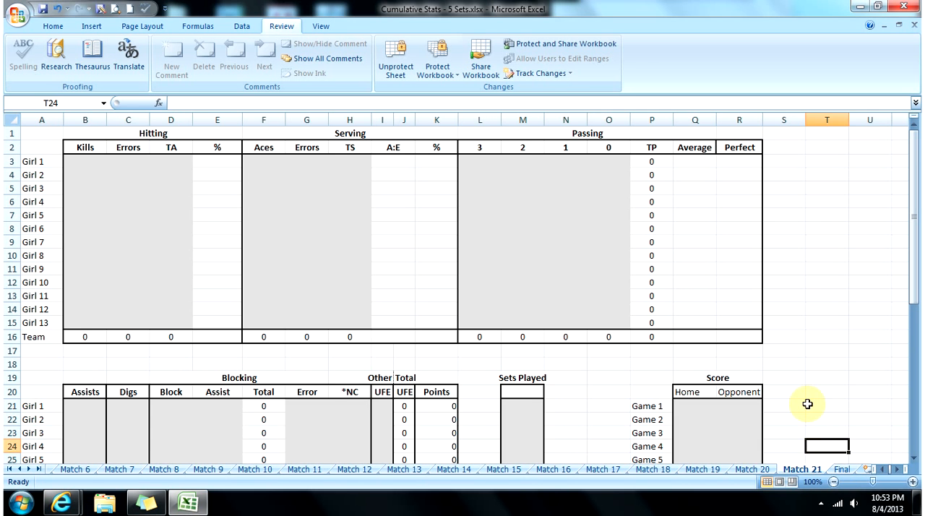
# Step: Delete the Match 21 sheet from the workbook
pyautogui.rightClick(797, 468)
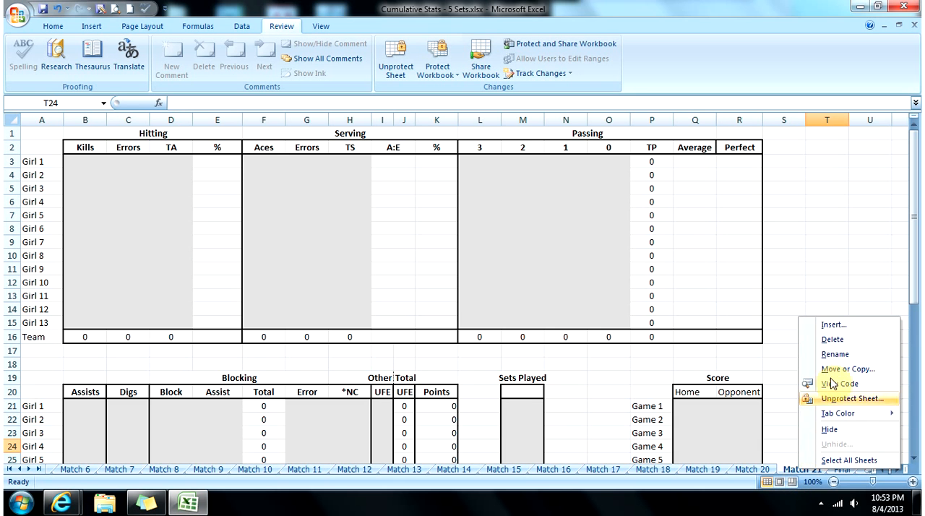
pyautogui.click(832, 338)
pyautogui.click(450, 284)
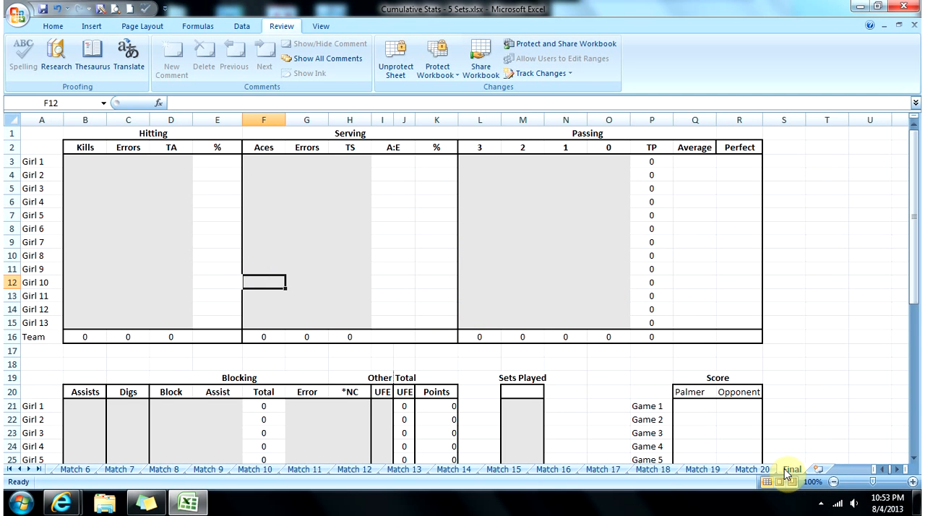
# Step: On the Summary sheet, replace Girl 1 and Girl 2 in A3 and A4 with the first two players' names
pyautogui.click(10, 469)
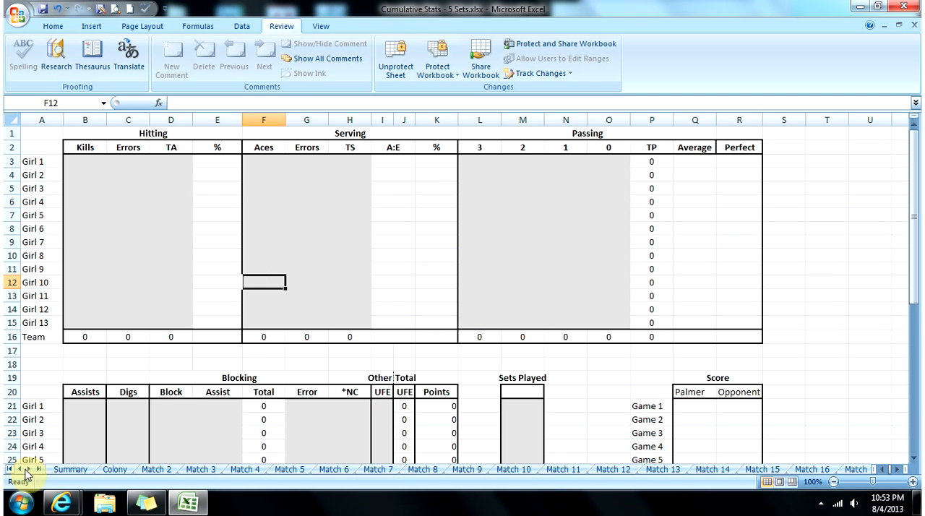
pyautogui.click(56, 470)
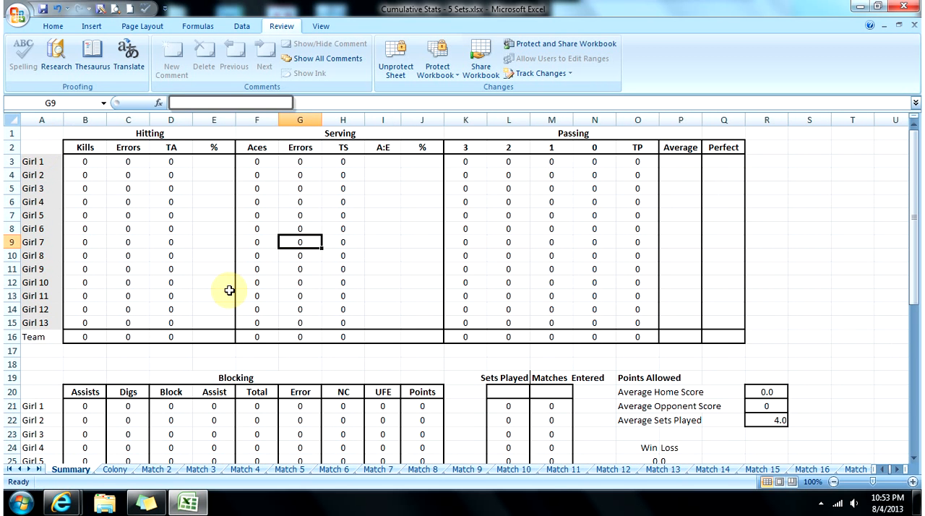
pyautogui.click(38, 162)
pyautogui.write('Jayme')
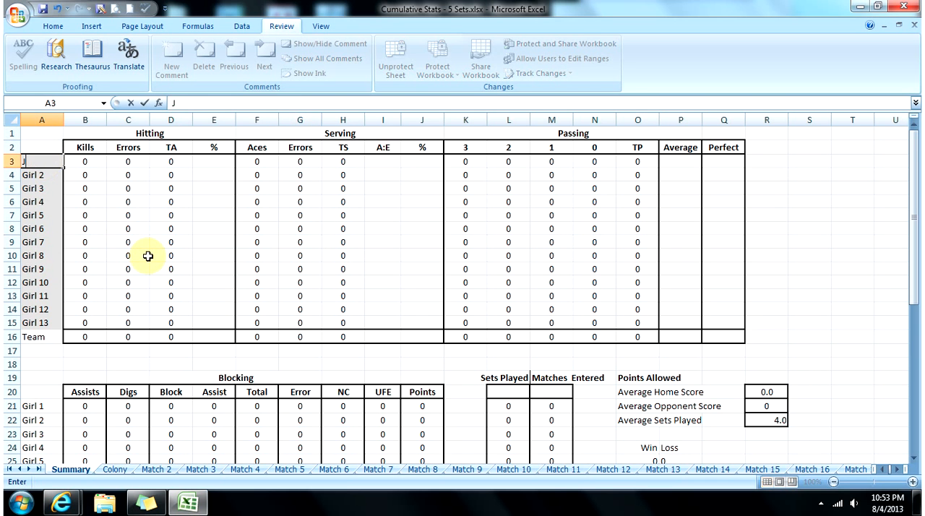
pyautogui.press('Return')
pyautogui.write('Sarah')
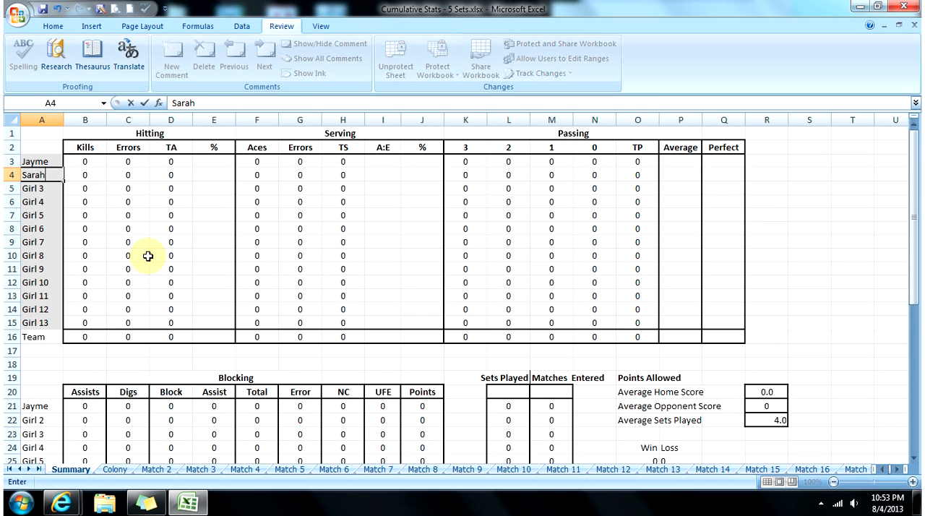
pyautogui.press('Return')
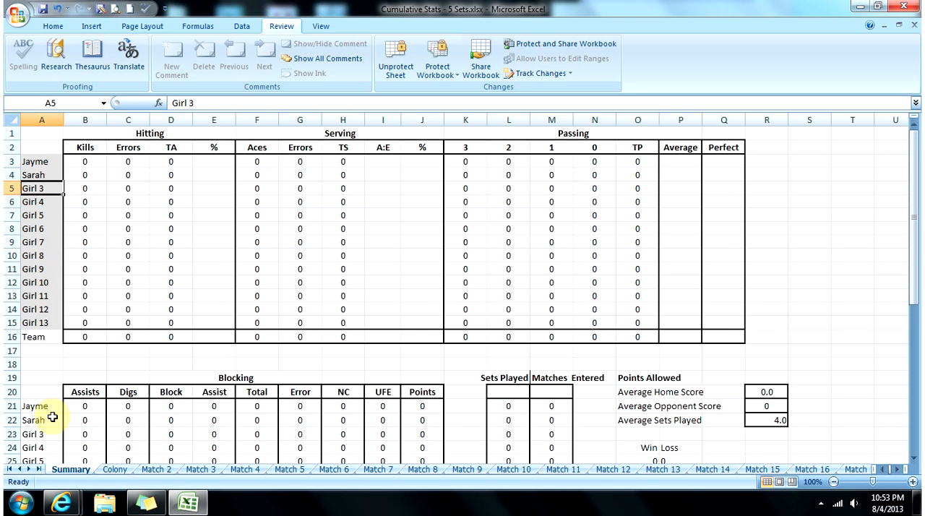
# Step: On the Colony sheet, enter the first player's hitting stats: 3 kills, 1 error and 10 total attempts
pyautogui.click(114, 468)
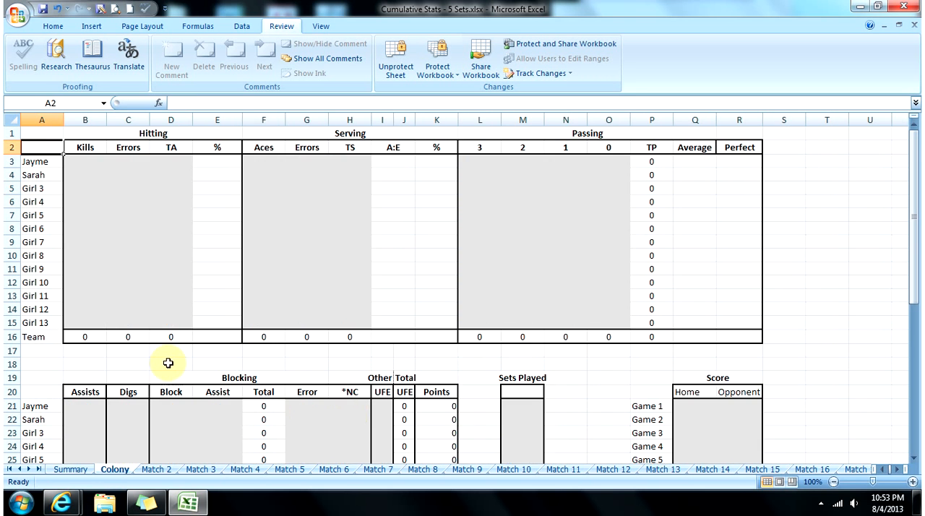
pyautogui.click(88, 164)
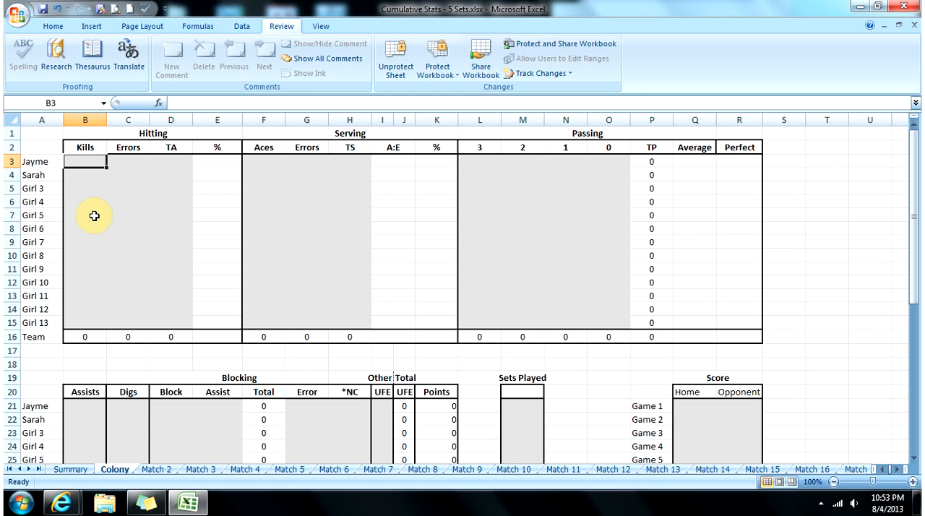
pyautogui.write('3')
pyautogui.press('Tab')
pyautogui.write('1')
pyautogui.press('Tab')
pyautogui.write('10')
pyautogui.press('Tab')
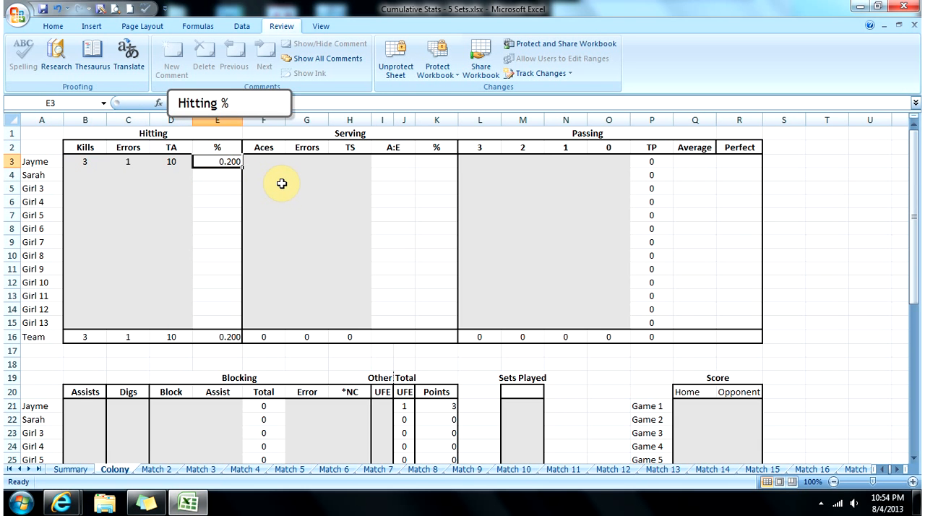
# Step: Leave the first player's serving stats empty and enter the passing counts: 5 threes, 6 twos, 2 ones and 1 zero
pyautogui.press('Tab')
pyautogui.press('Tab')
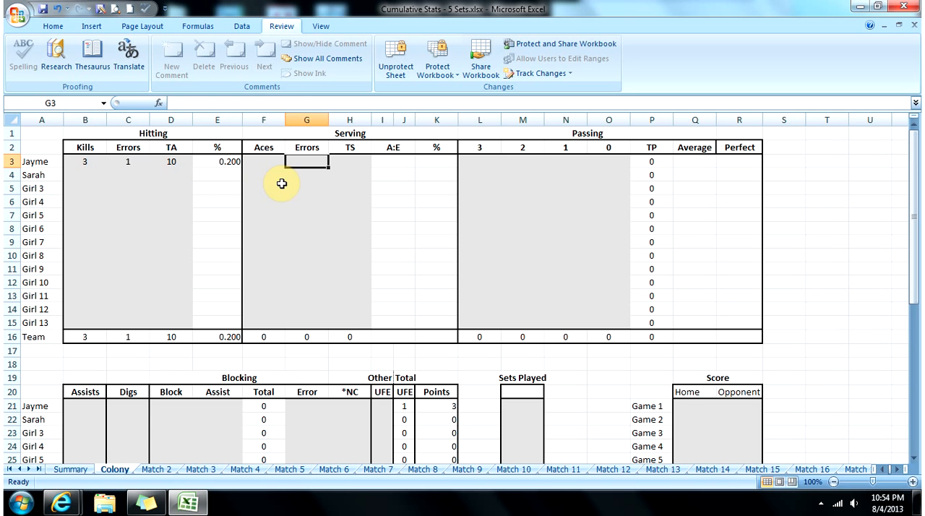
pyautogui.press('Tab')
pyautogui.press('Tab')
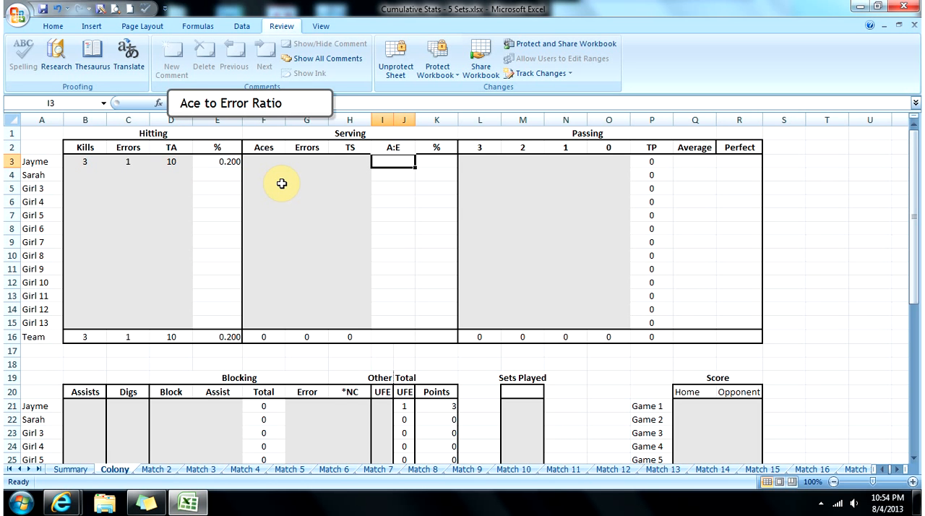
pyautogui.press('Tab')
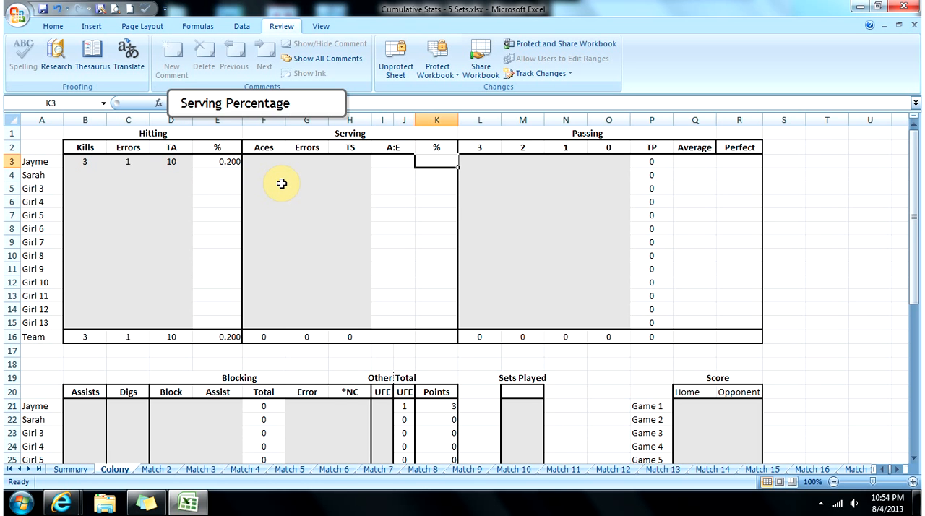
pyautogui.press('Tab')
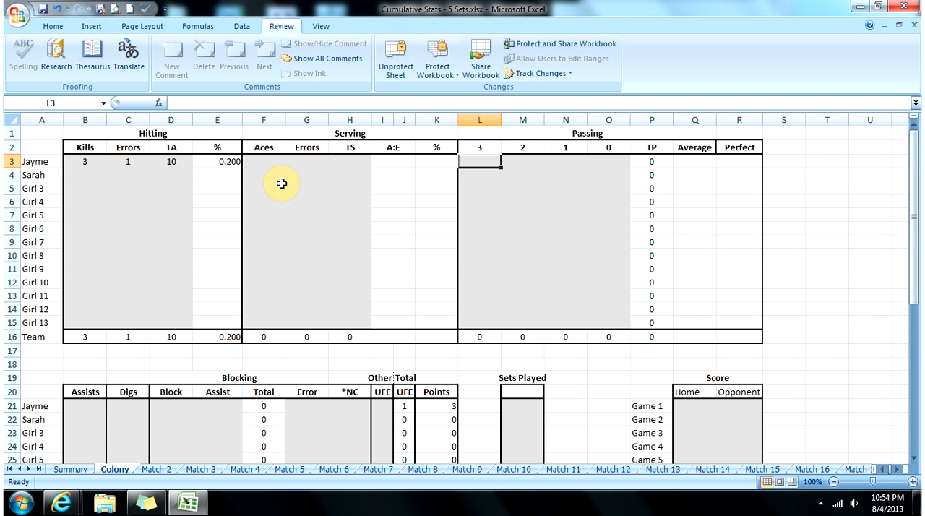
pyautogui.write('5')
pyautogui.press('Tab')
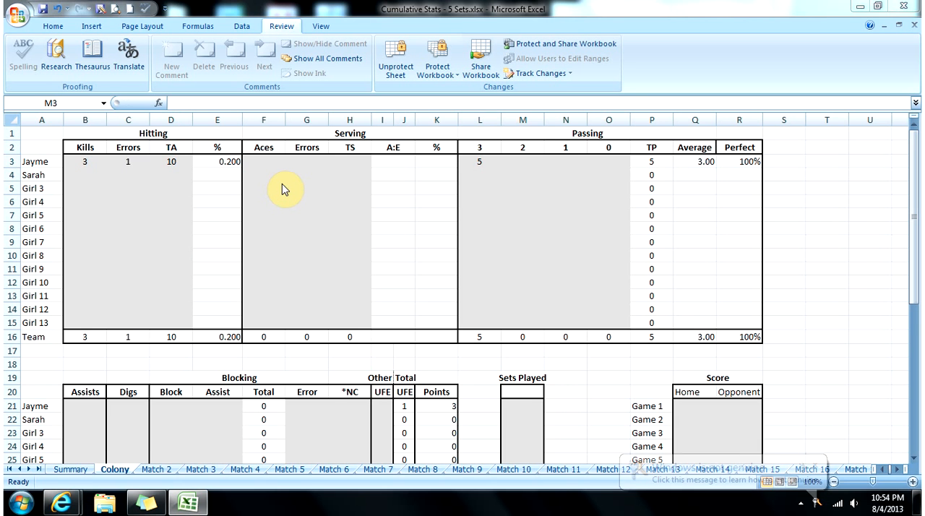
pyautogui.click(530, 159)
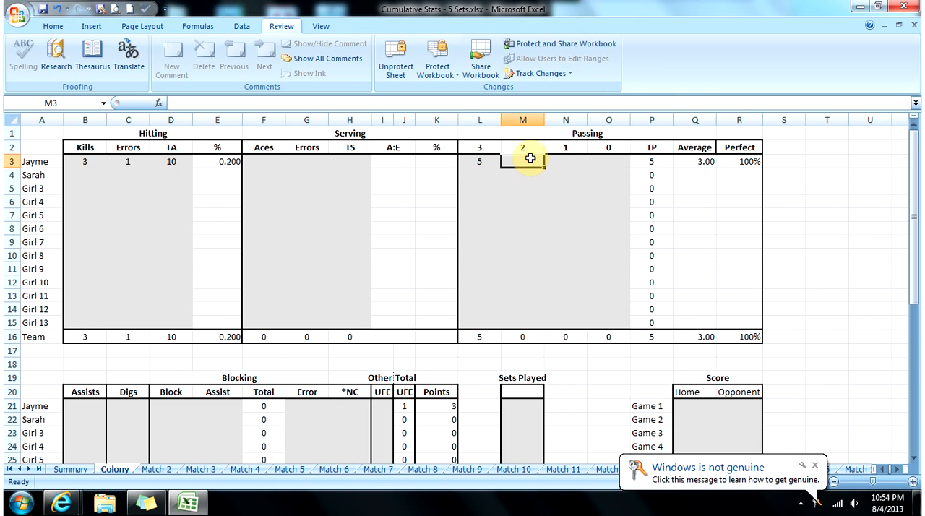
pyautogui.write('6')
pyautogui.press('Tab')
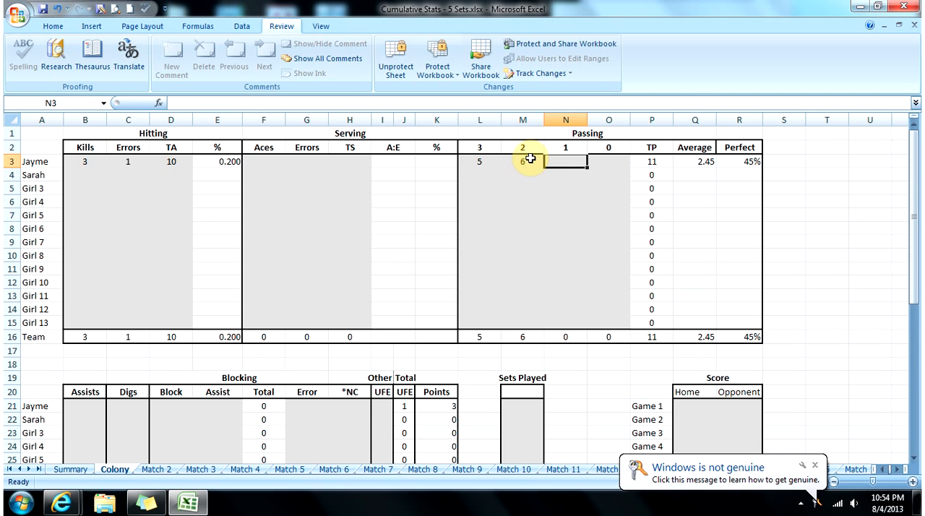
pyautogui.write('2')
pyautogui.press('Tab')
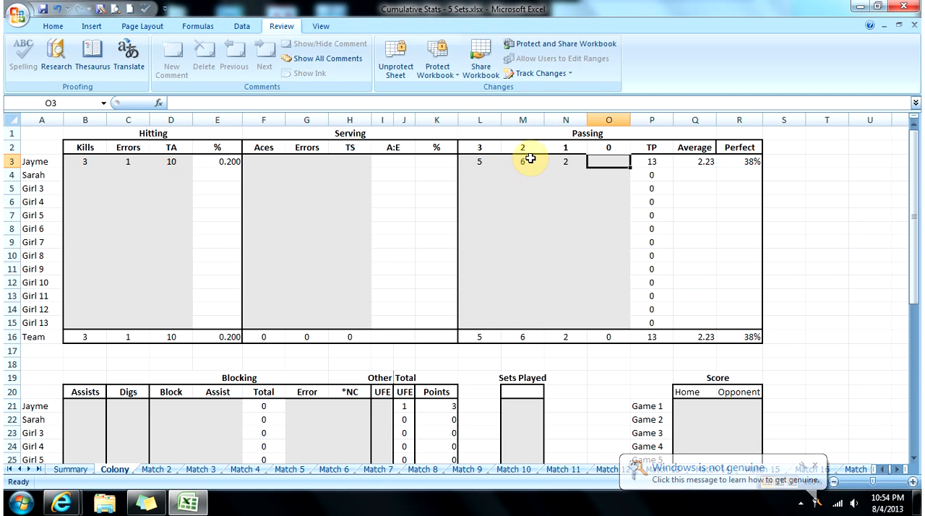
pyautogui.write('1')
pyautogui.press('Tab')
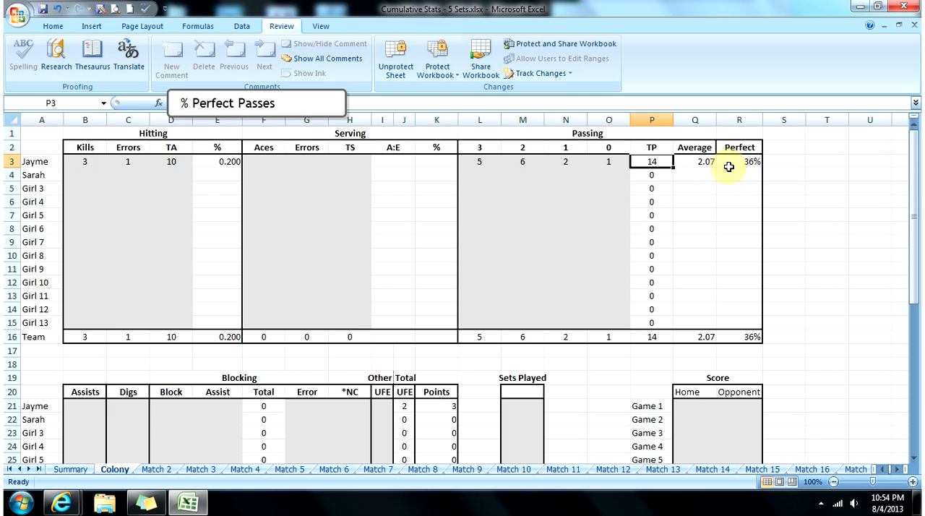
# Step: Leave the first player's assists, digs and blocking cells empty and enter 1 under Other UFE
pyautogui.moveTo(914, 197); pyautogui.dragTo(915, 273)
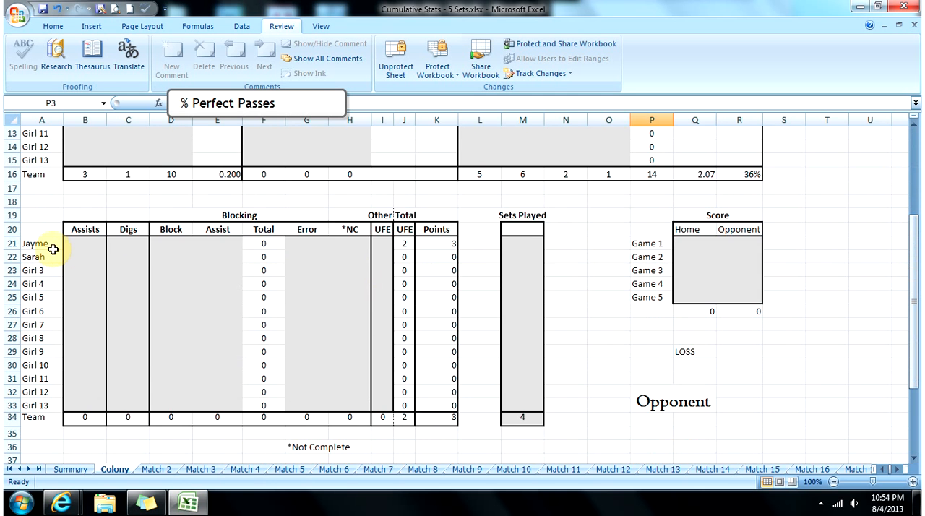
pyautogui.click(117, 243)
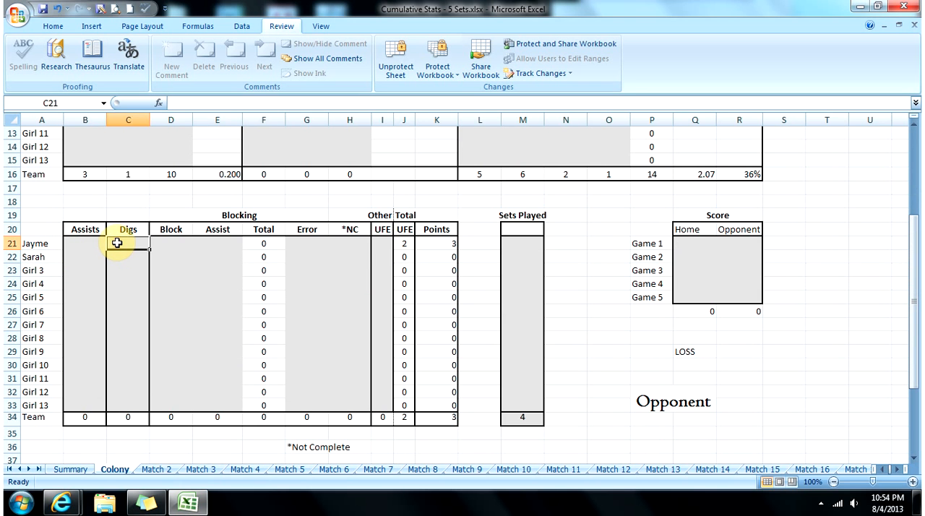
pyautogui.press('Right')
pyautogui.press('Right')
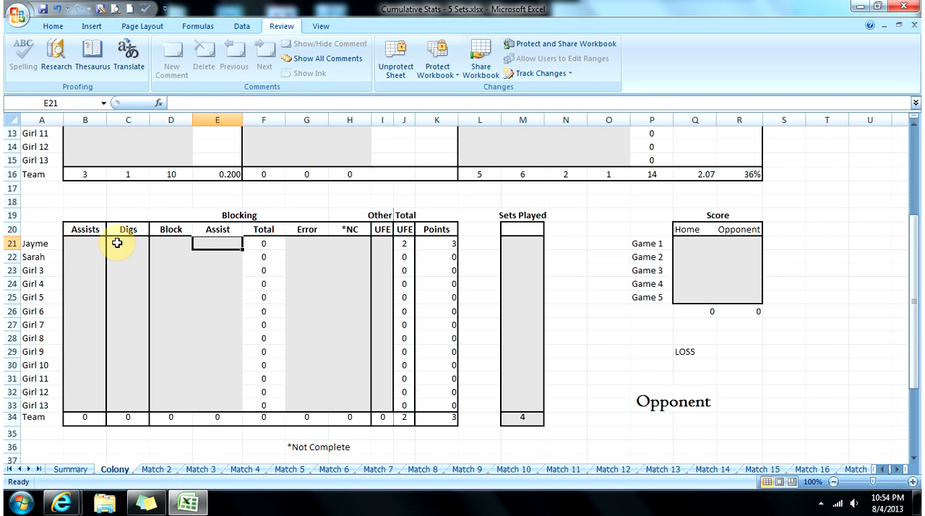
pyautogui.press('Right')
pyautogui.press('Right')
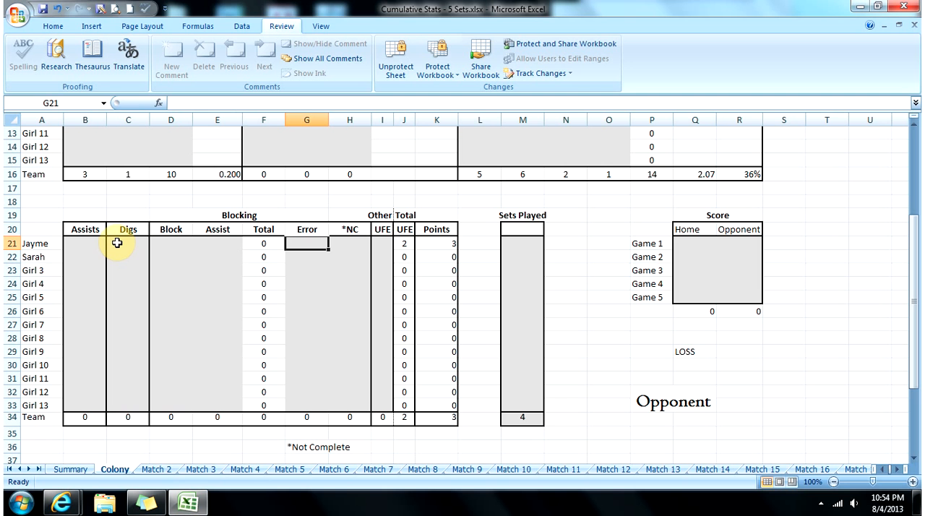
pyautogui.press('Right')
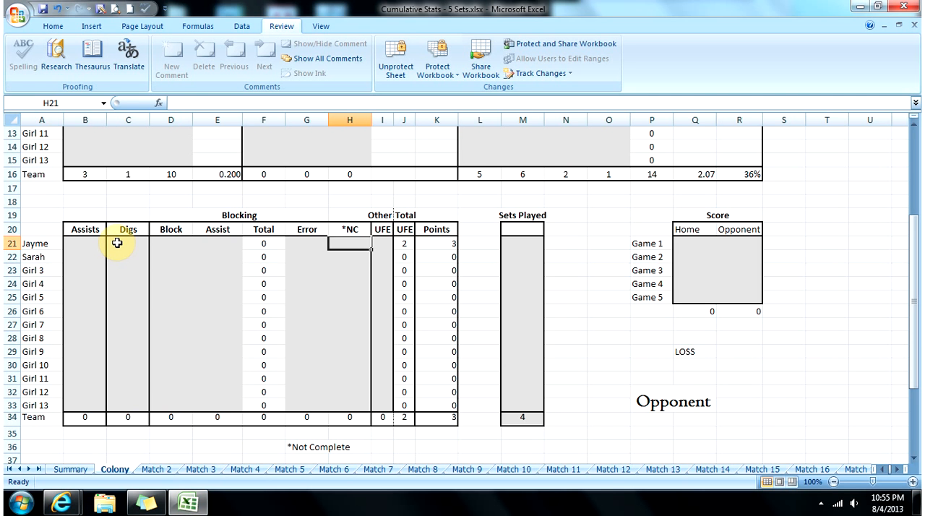
pyautogui.press('Right')
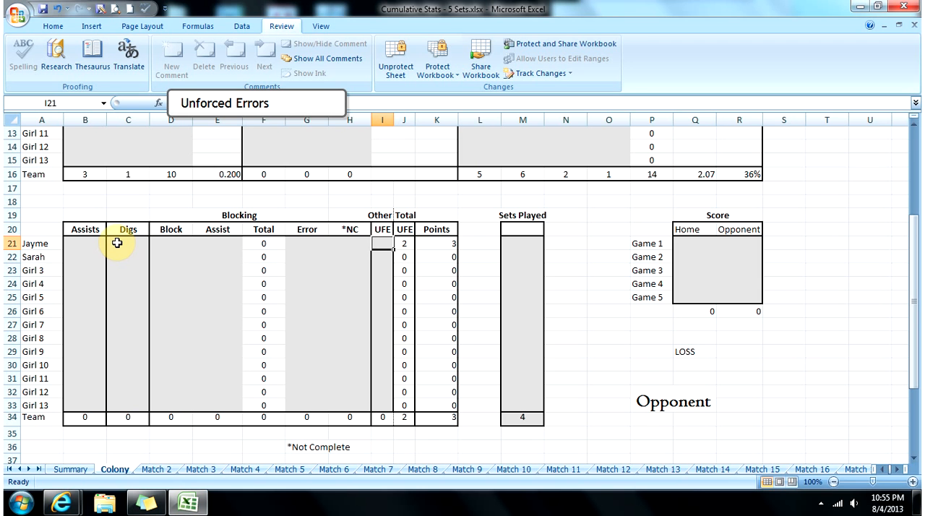
pyautogui.write('1')
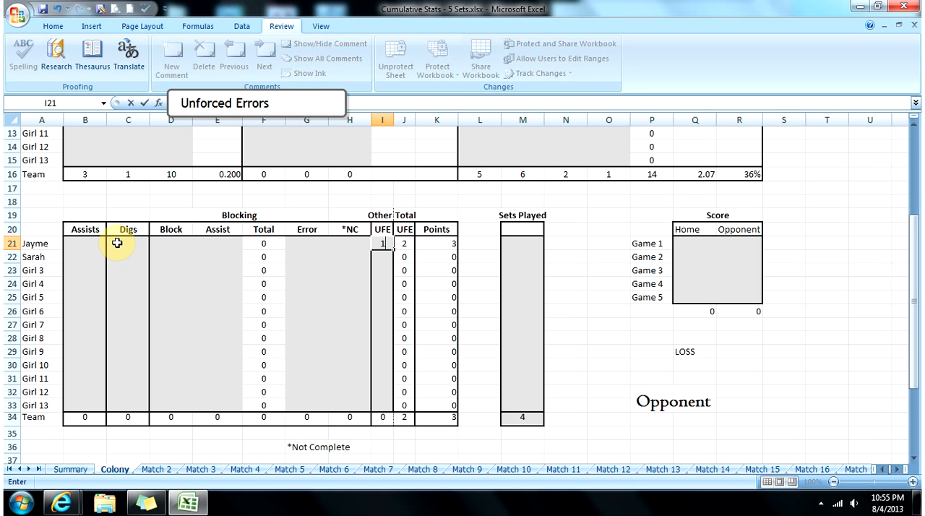
pyautogui.press('Tab')
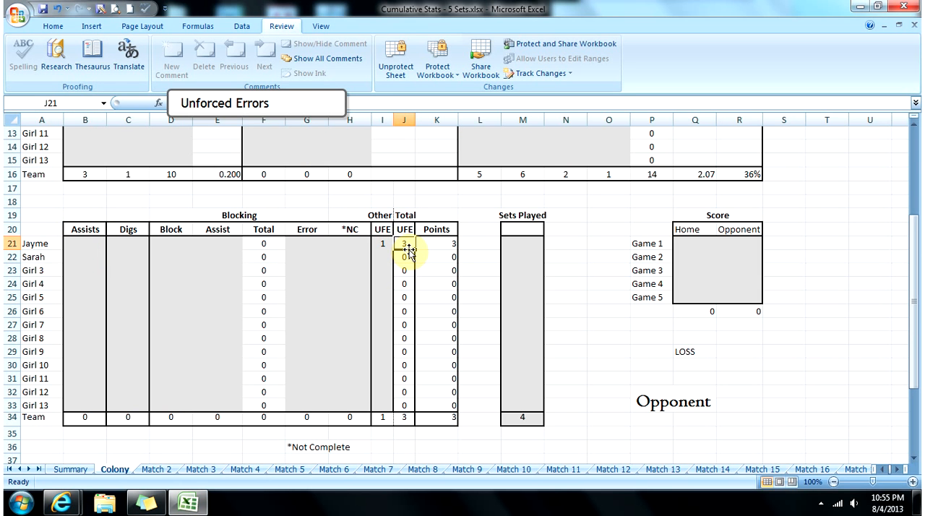
pyautogui.click(435, 248)
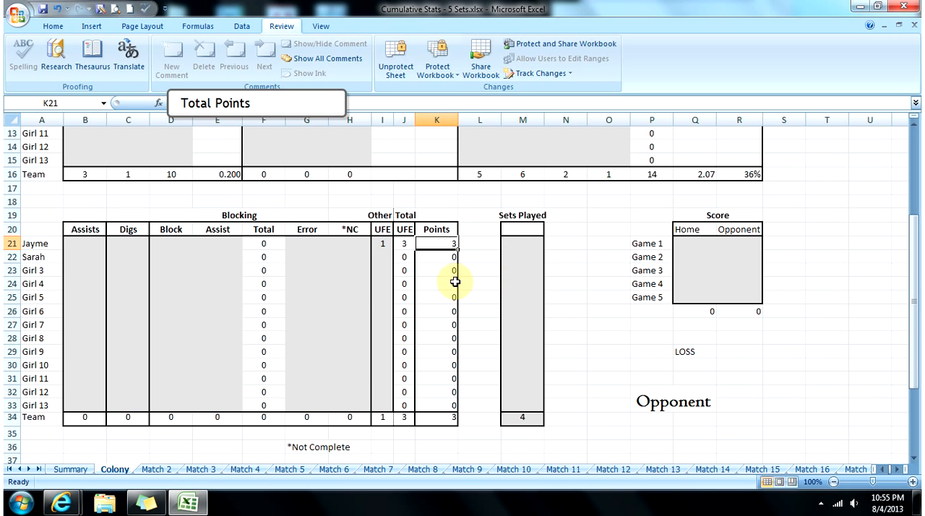
# Step: Enter the Home and Opponent scores for the first two games: 25–22 for Game 1 and 25–18 for Game 2
pyautogui.click(695, 243)
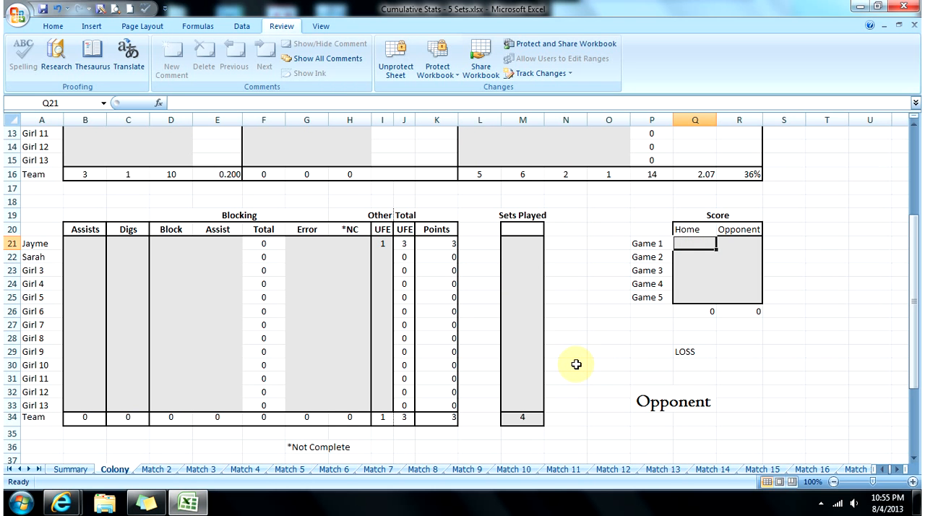
pyautogui.write('25')
pyautogui.press('Tab')
pyautogui.write('22')
pyautogui.press('Return')
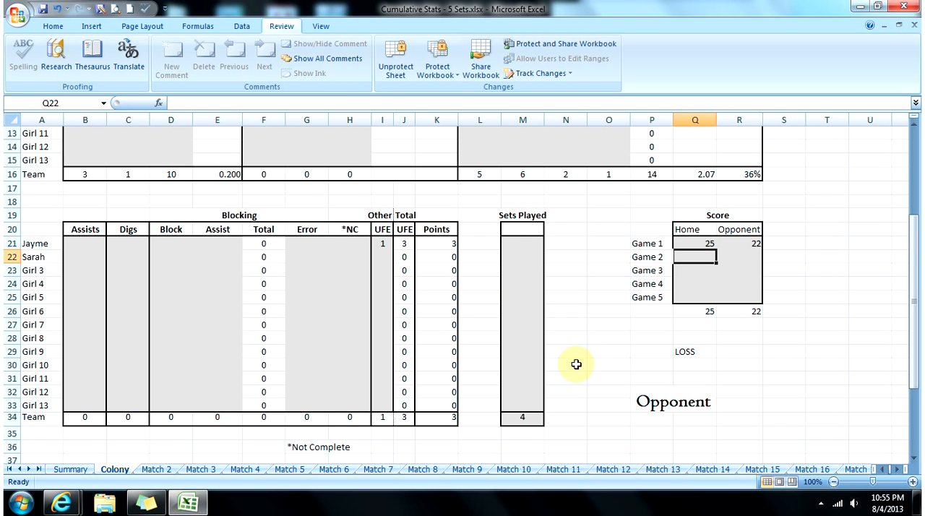
pyautogui.write('25')
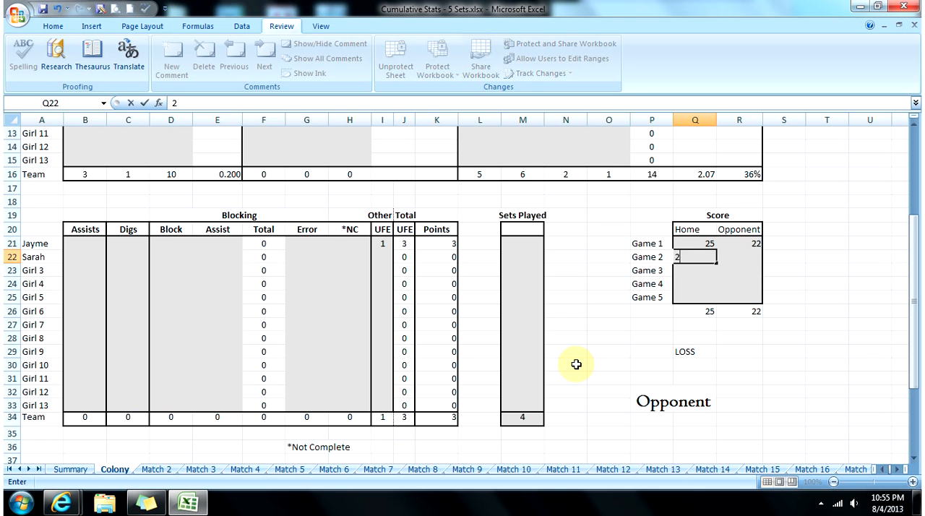
pyautogui.press('Tab')
pyautogui.write('18')
pyautogui.press('Return')
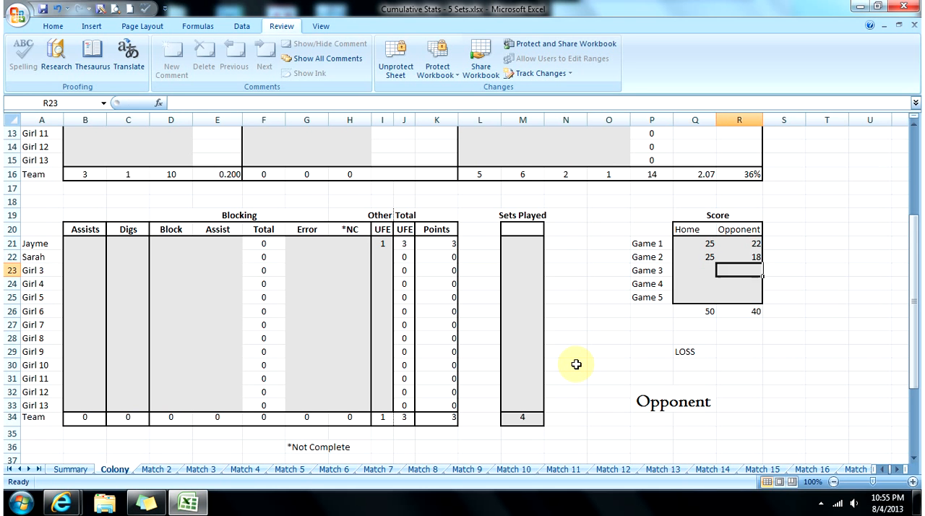
# Step: Enter the scores for Game 3 as 16–25 and Game 4 as 25–12, and check the match result formula
pyautogui.write('16')
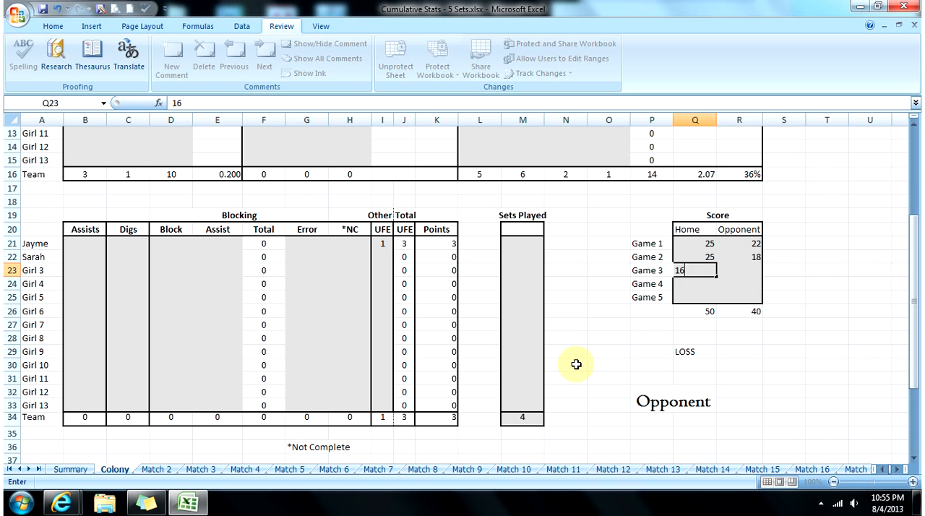
pyautogui.press('Tab')
pyautogui.write('25')
pyautogui.press('Down')
pyautogui.press('Left')
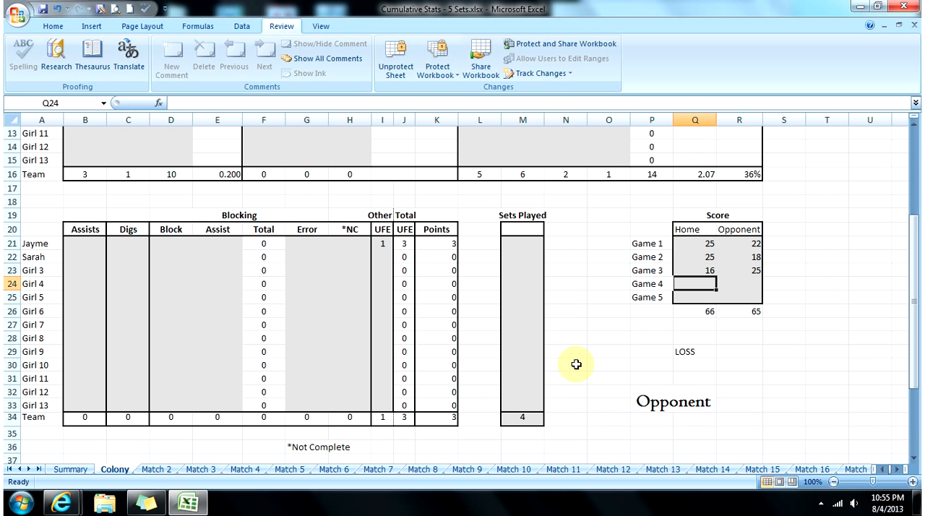
pyautogui.write('25')
pyautogui.press('Tab')
pyautogui.write('12')
pyautogui.press('Return')
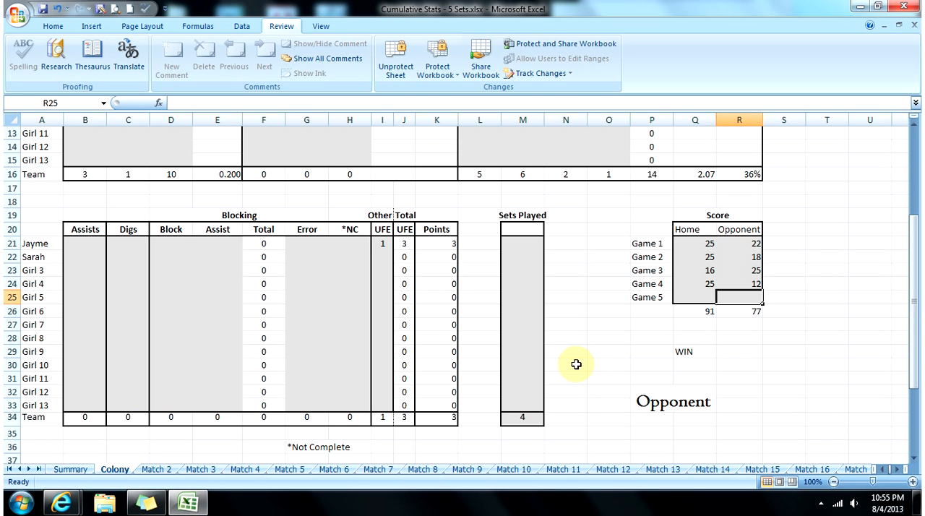
pyautogui.click(687, 351)
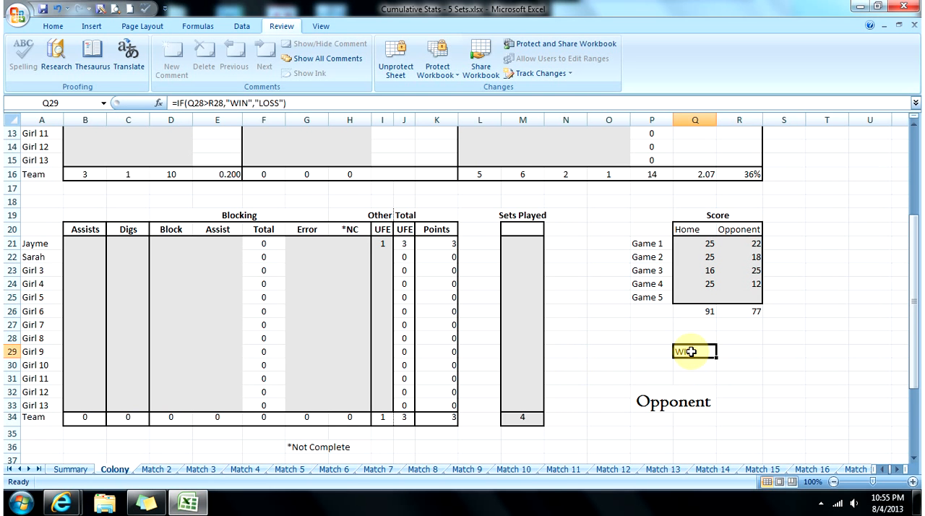
# Step: Under Sets Played, enter 4 for the team and 3 for the first player
pyautogui.click(697, 399)
pyautogui.click(534, 412)
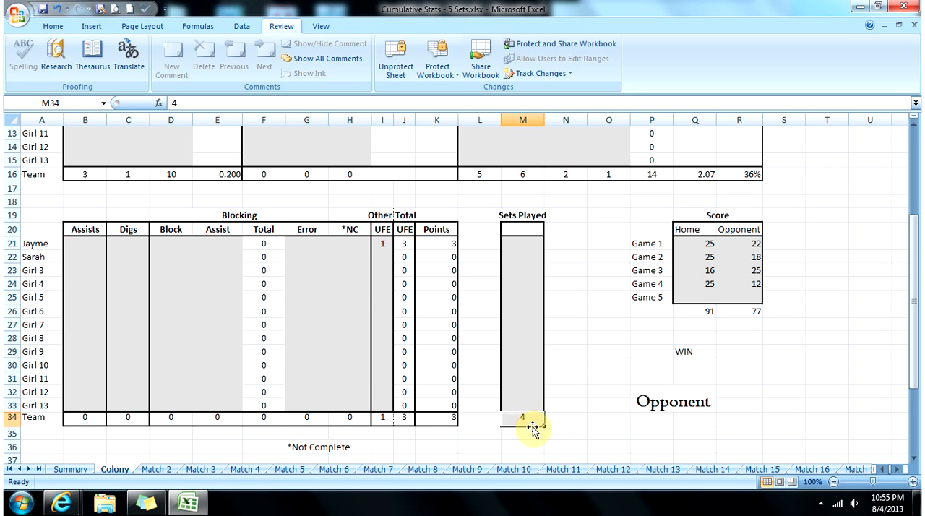
pyautogui.write('4')
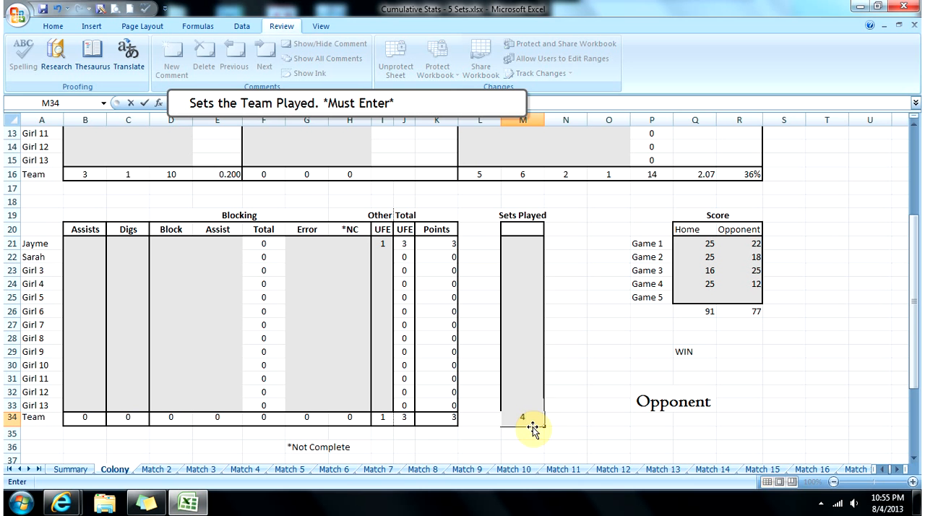
pyautogui.press('Tab')
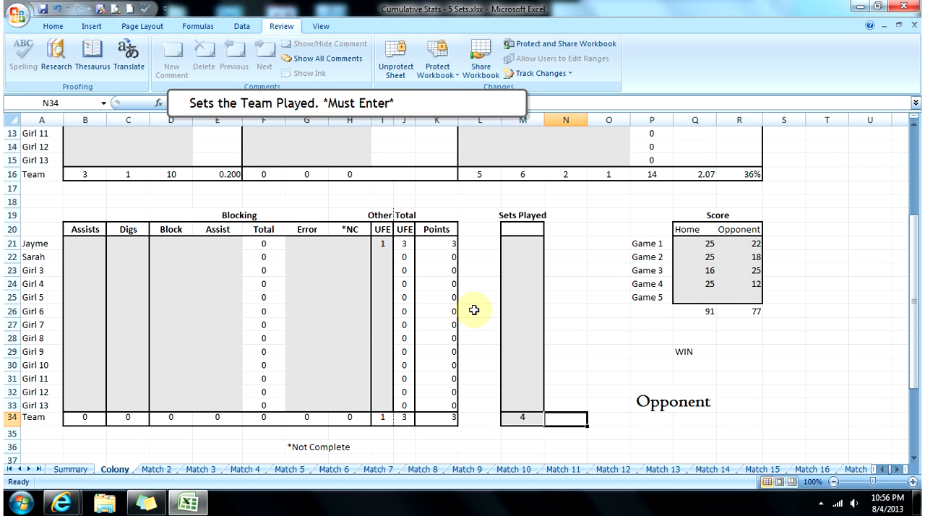
pyautogui.click(521, 243)
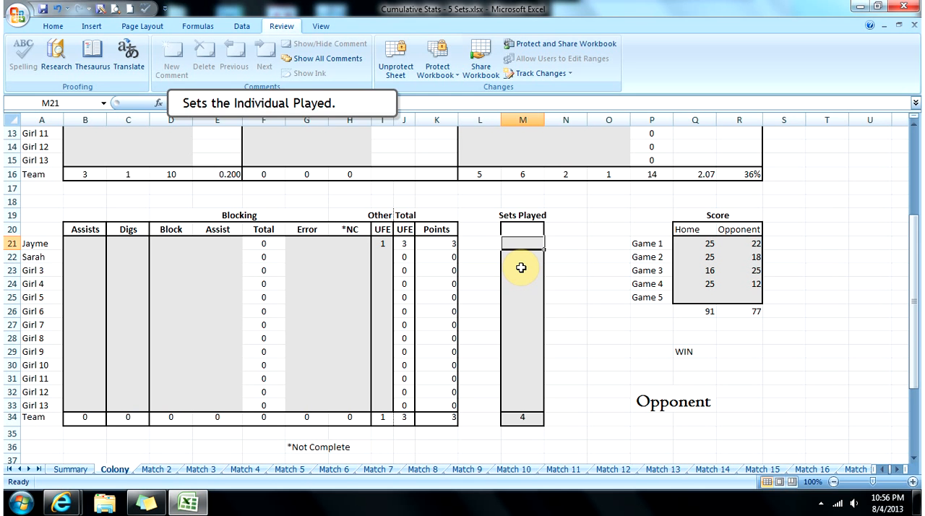
pyautogui.write('3')
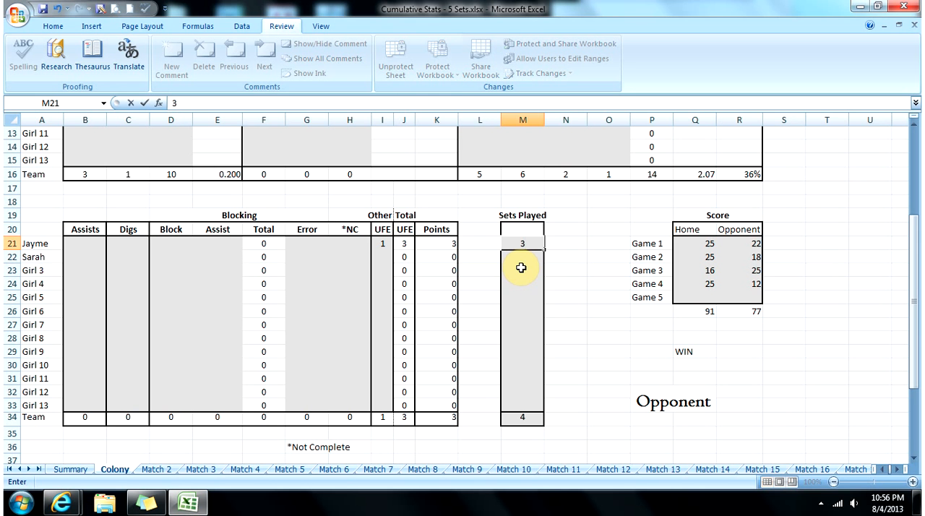
pyautogui.press('Return')
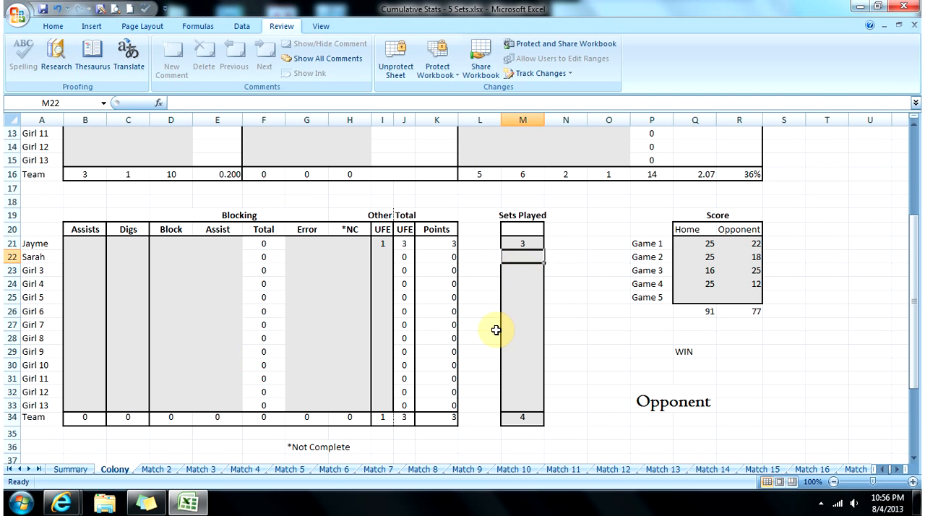
# Step: Replace the Opponent placeholder beneath the match result with Colony
pyautogui.doubleClick(663, 404)
pyautogui.moveTo(634, 401); pyautogui.dragTo(731, 417)
pyautogui.write('Con')
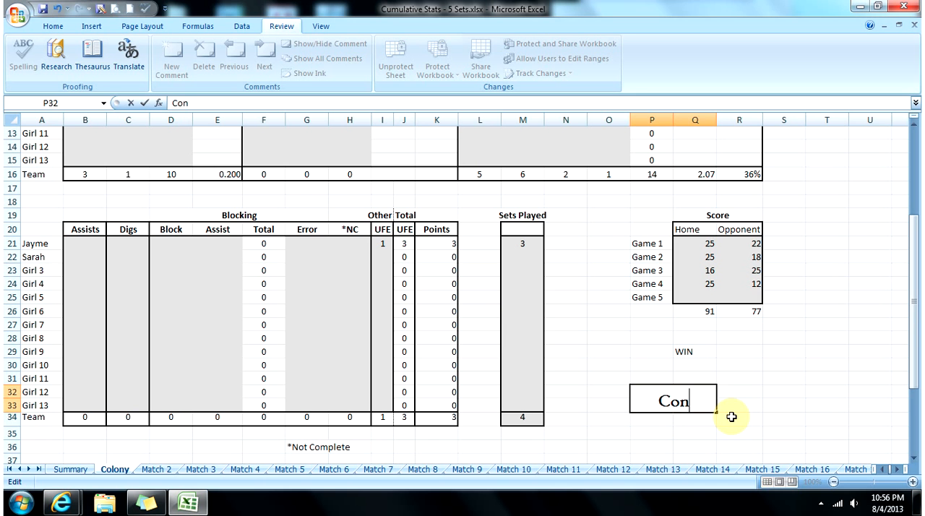
pyautogui.press('BackSpace')
pyautogui.write('lony')
pyautogui.press('Return')
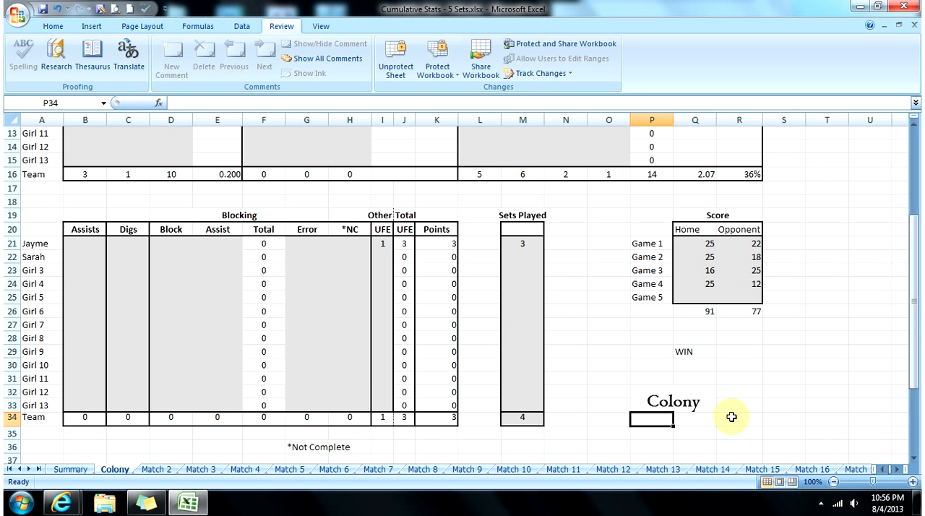
pyautogui.click(694, 406)
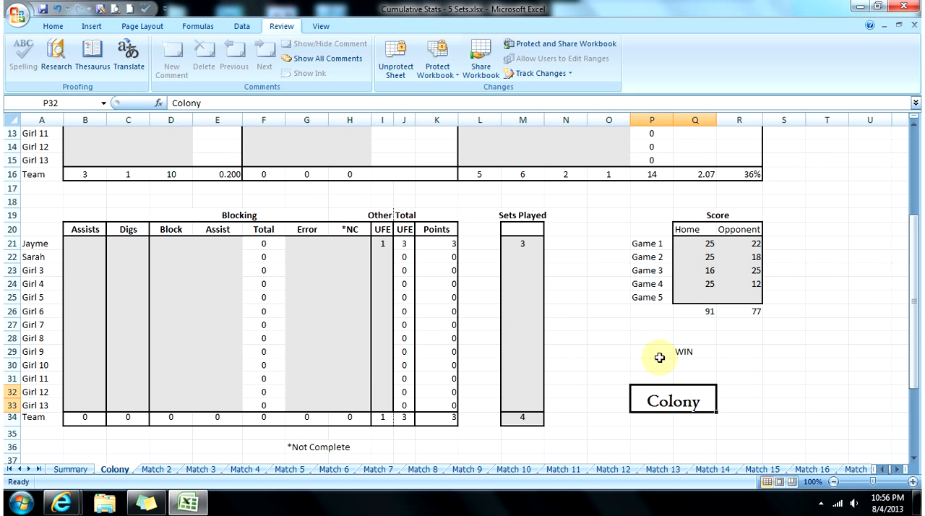
# Step: Review the cumulative player stats, sets played, average scores and win-loss record on the Summary sheet
pyautogui.click(72, 469)
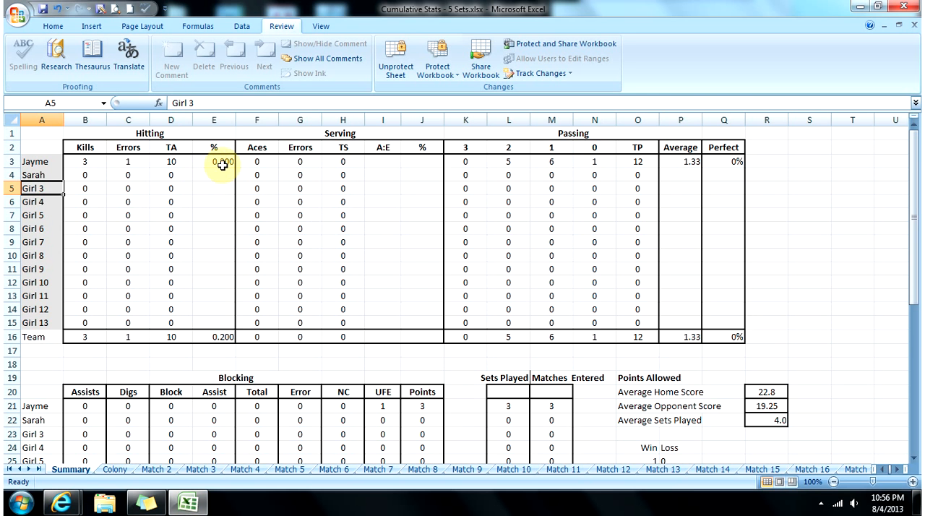
pyautogui.moveTo(915, 230); pyautogui.dragTo(915, 311)
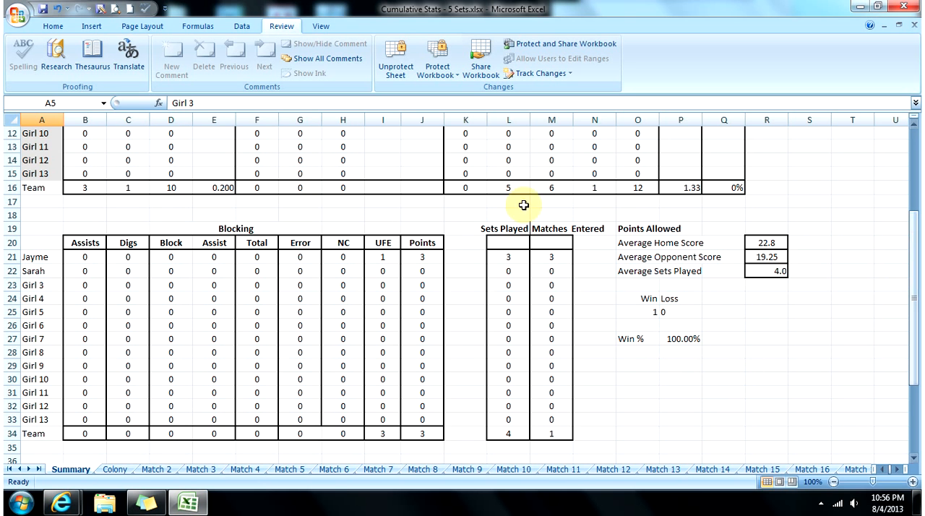
pyautogui.moveTo(910, 235); pyautogui.dragTo(910, 176)
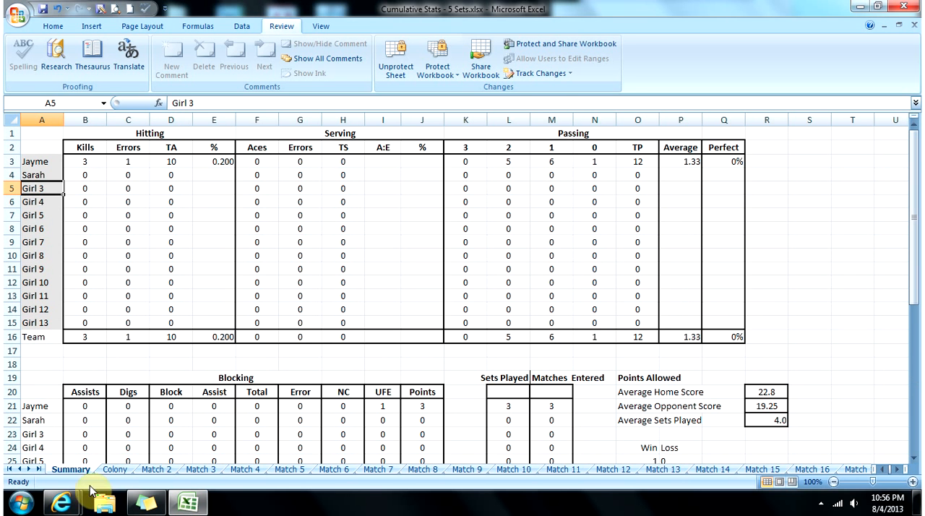
# Step: Switch to Internet Explorer, open the MyLittleAthlete Etsy shop from the blog's For Sale post, and view the Fabric Volleyball Balloon listing
pyautogui.click(73, 510)
pyautogui.click(82, 403)
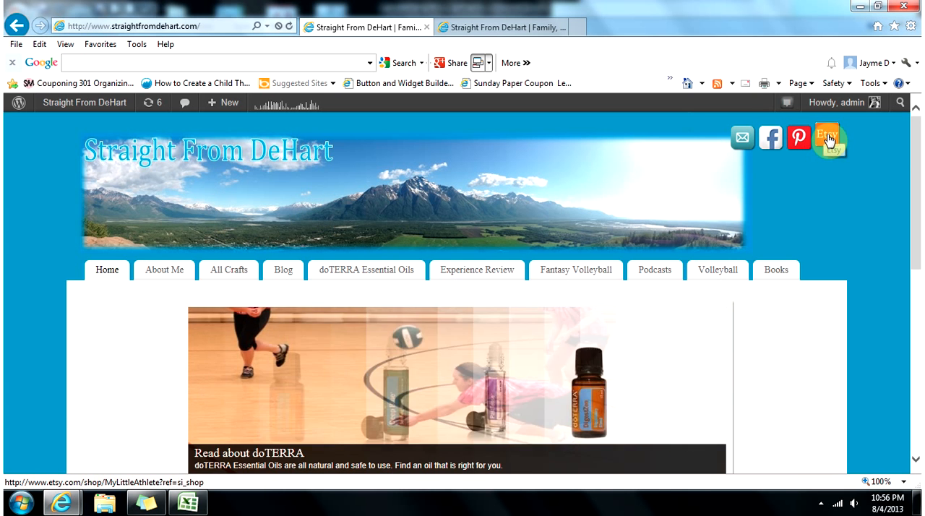
pyautogui.moveTo(917, 145); pyautogui.dragTo(916, 415)
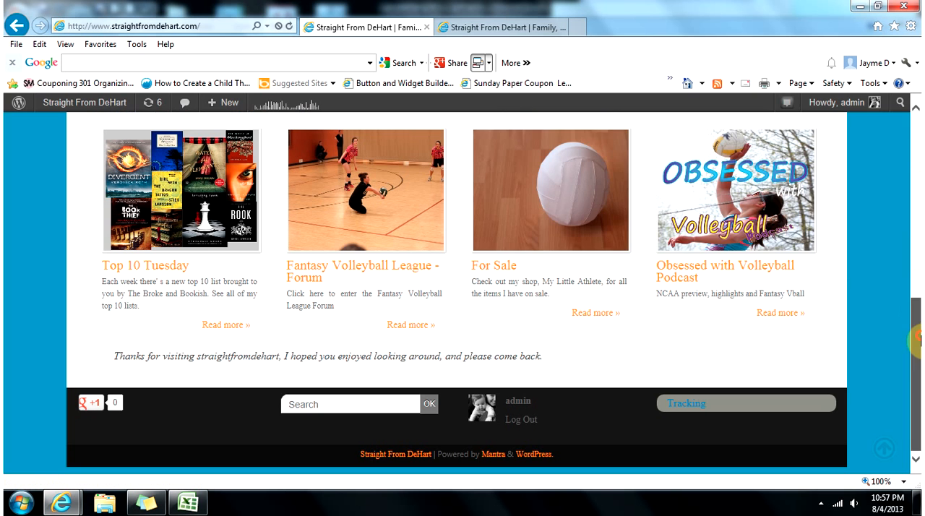
pyautogui.click(498, 271)
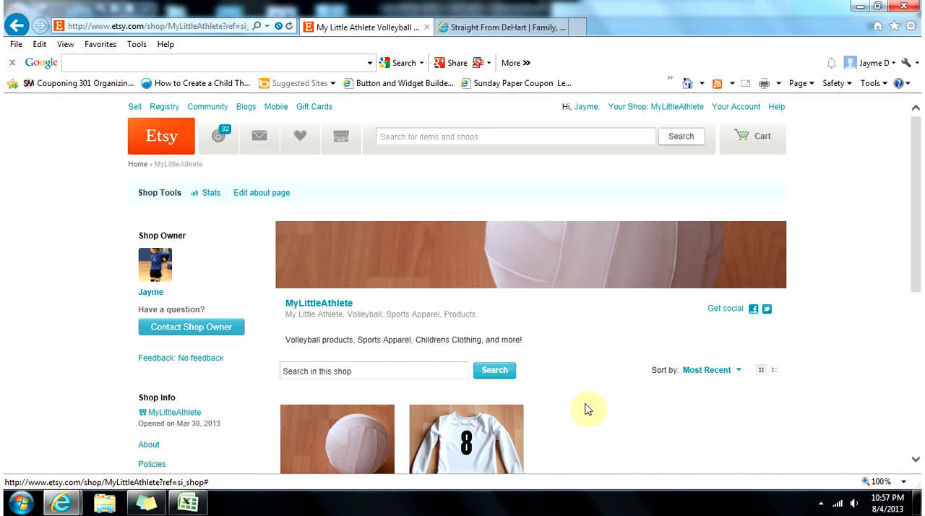
pyautogui.moveTo(915, 202); pyautogui.dragTo(915, 283)
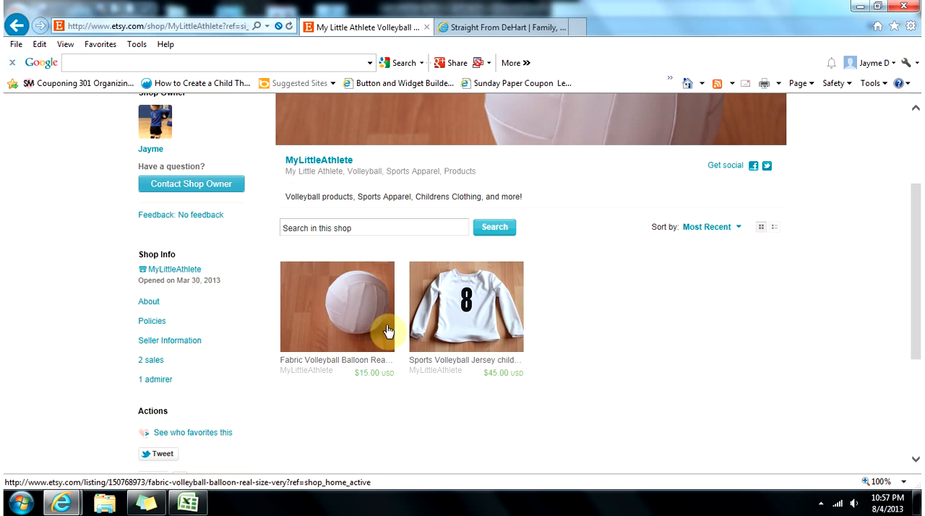
pyautogui.click(342, 334)
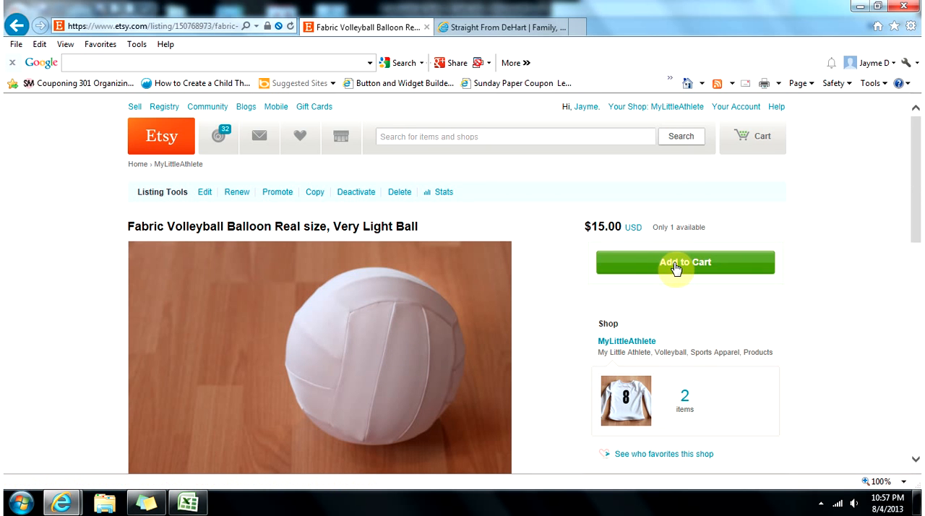
# Step: Return to the blog home page in the other browser tab and look through its most popular posts
pyautogui.click(484, 33)
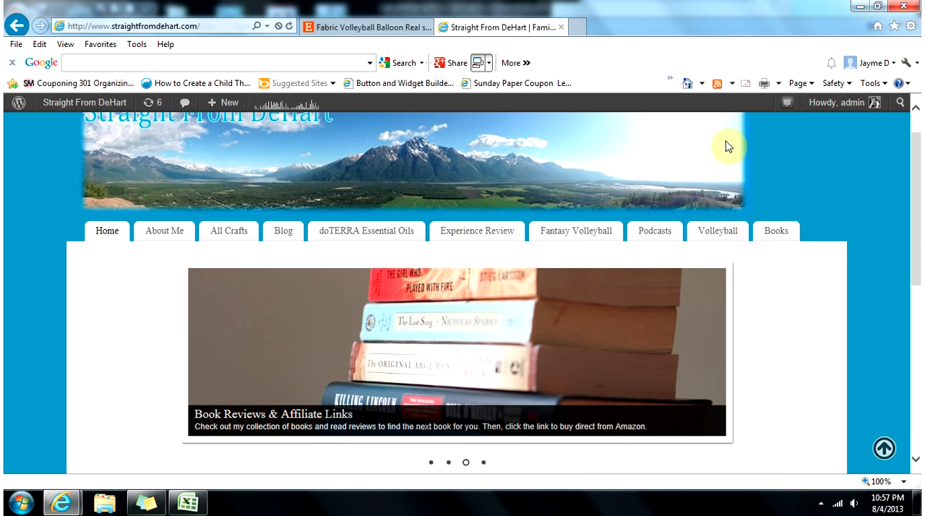
pyautogui.scroll(-4, 916, 190)
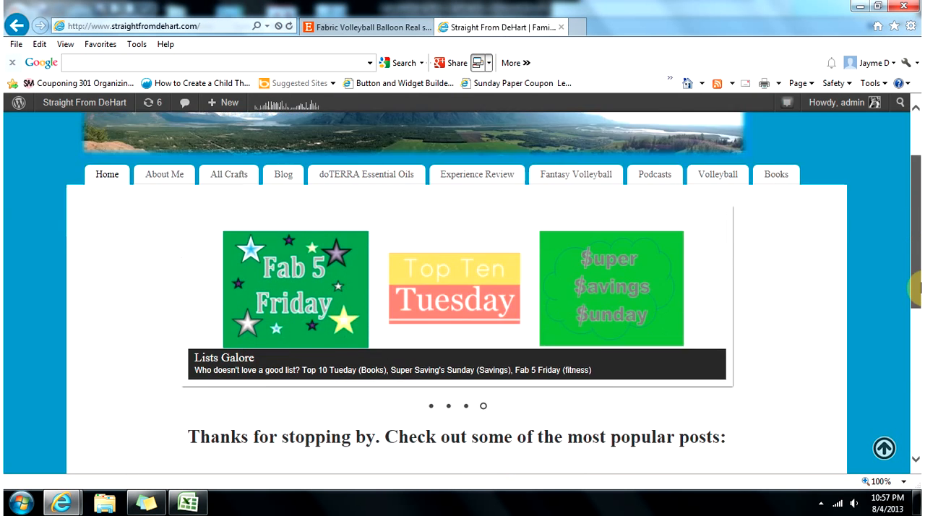
pyautogui.scroll(-1, 888, 330)
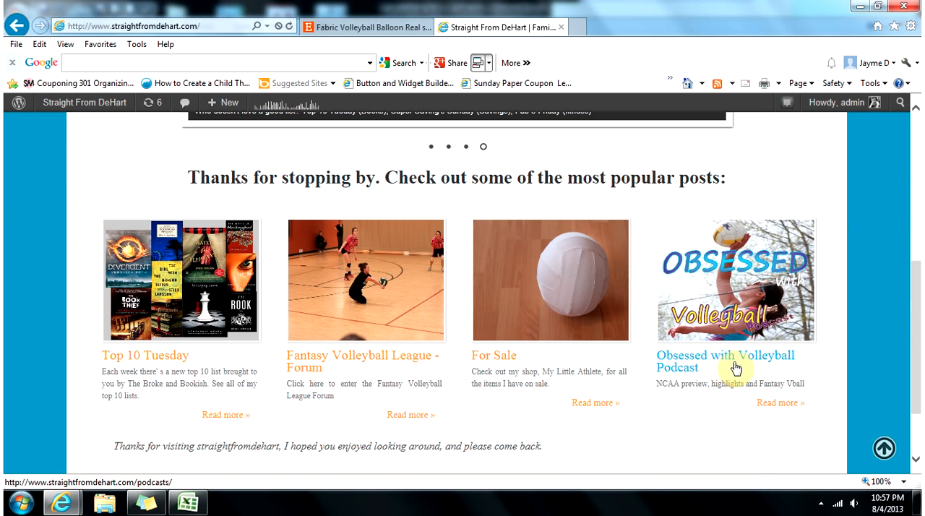